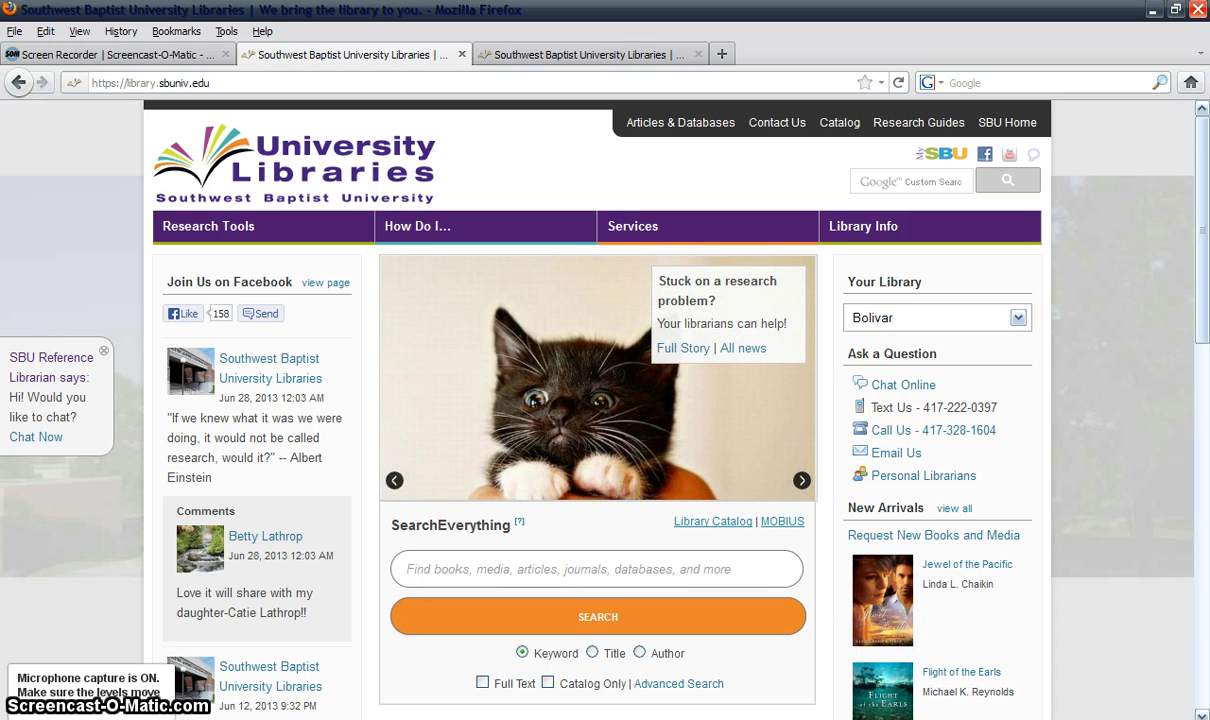
# - Open the library's Articles & Databases page and list the databases by name
pyautogui.moveTo(200, 225)
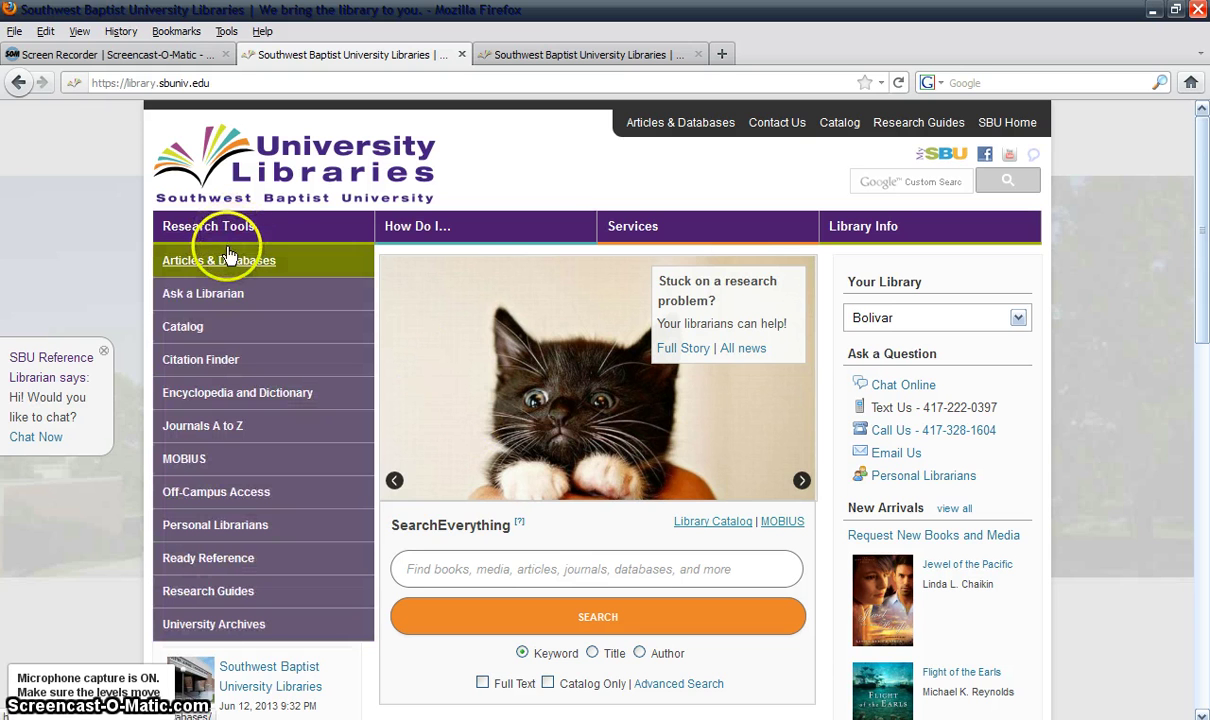
pyautogui.click(229, 258)
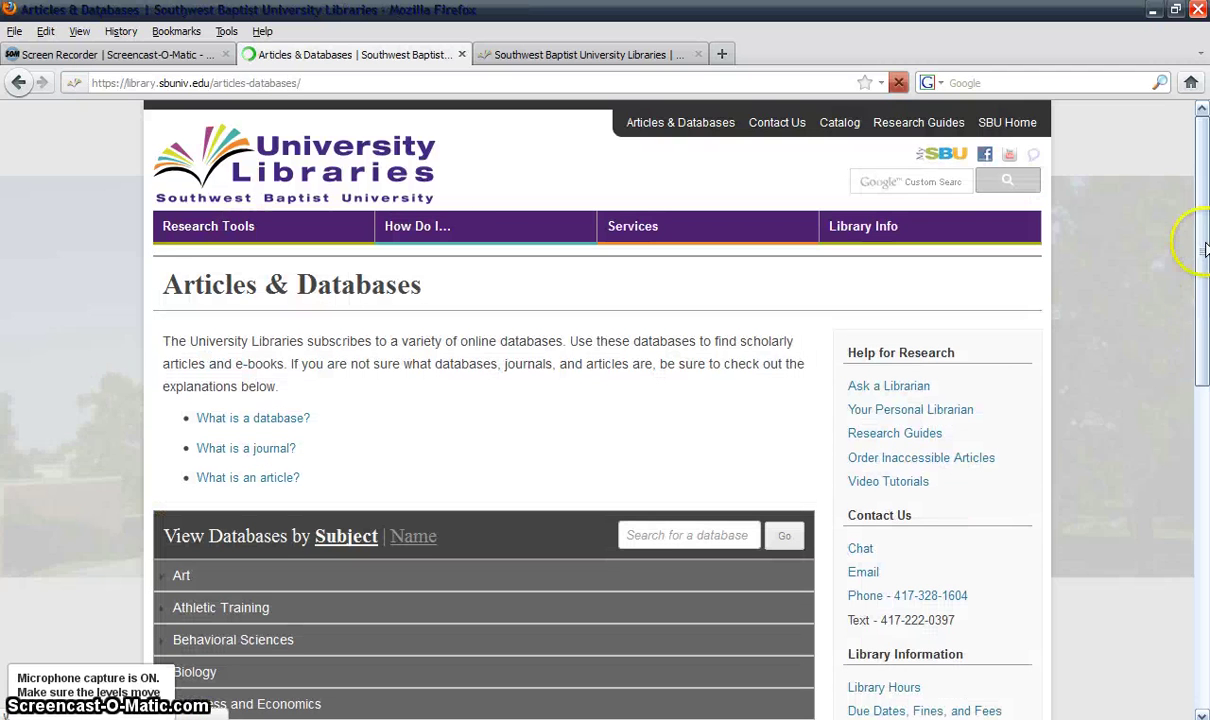
pyautogui.moveTo(1204, 248); pyautogui.dragTo(1196, 346)
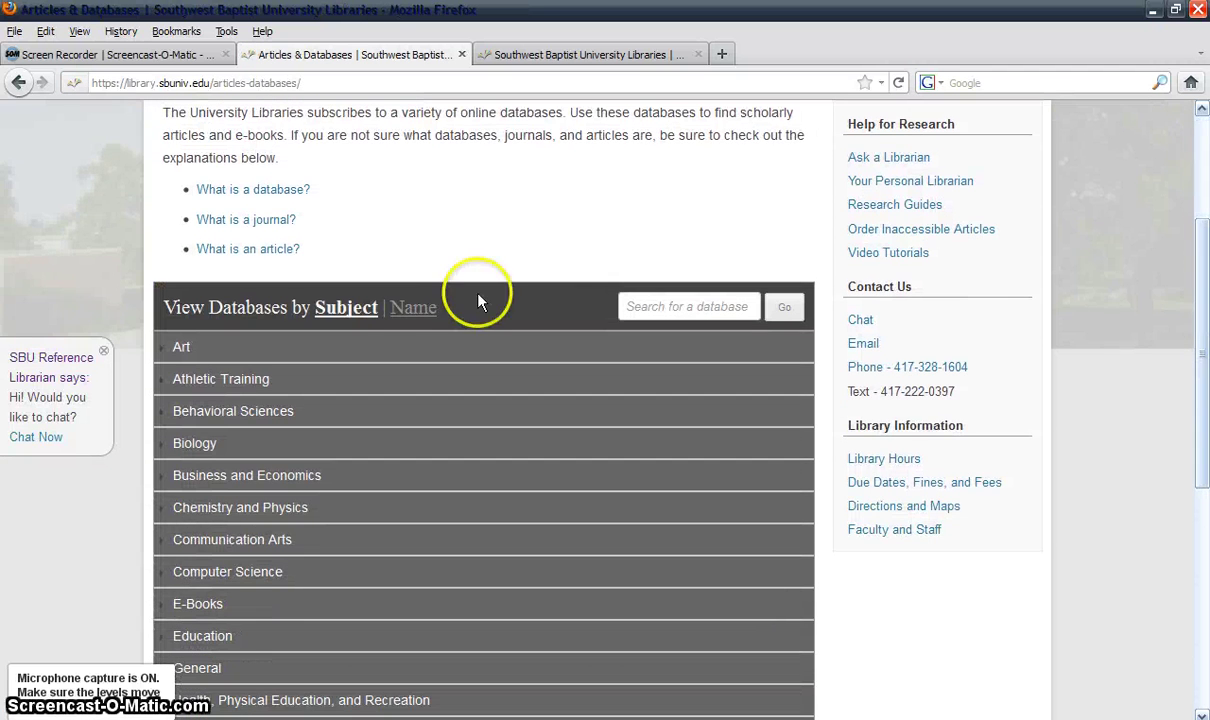
pyautogui.click(400, 311)
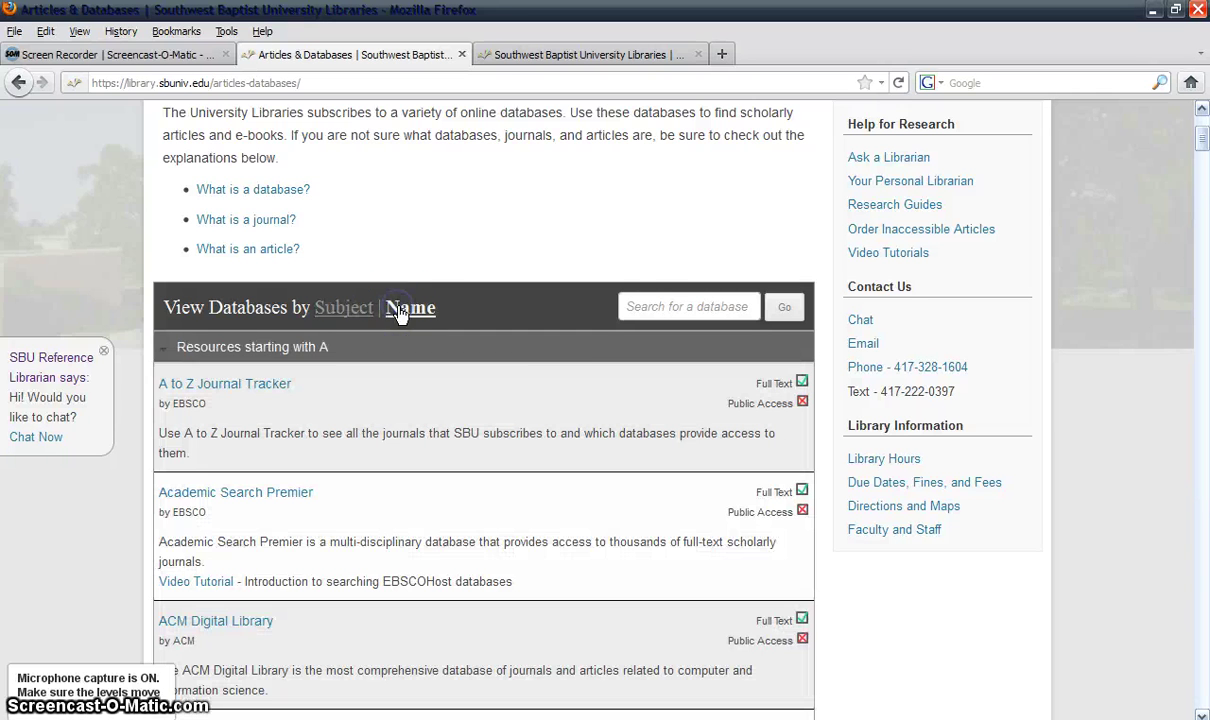
# - Search the databases for "worldcat" and open the WorldCat Online Union Catalog
pyautogui.click(647, 310)
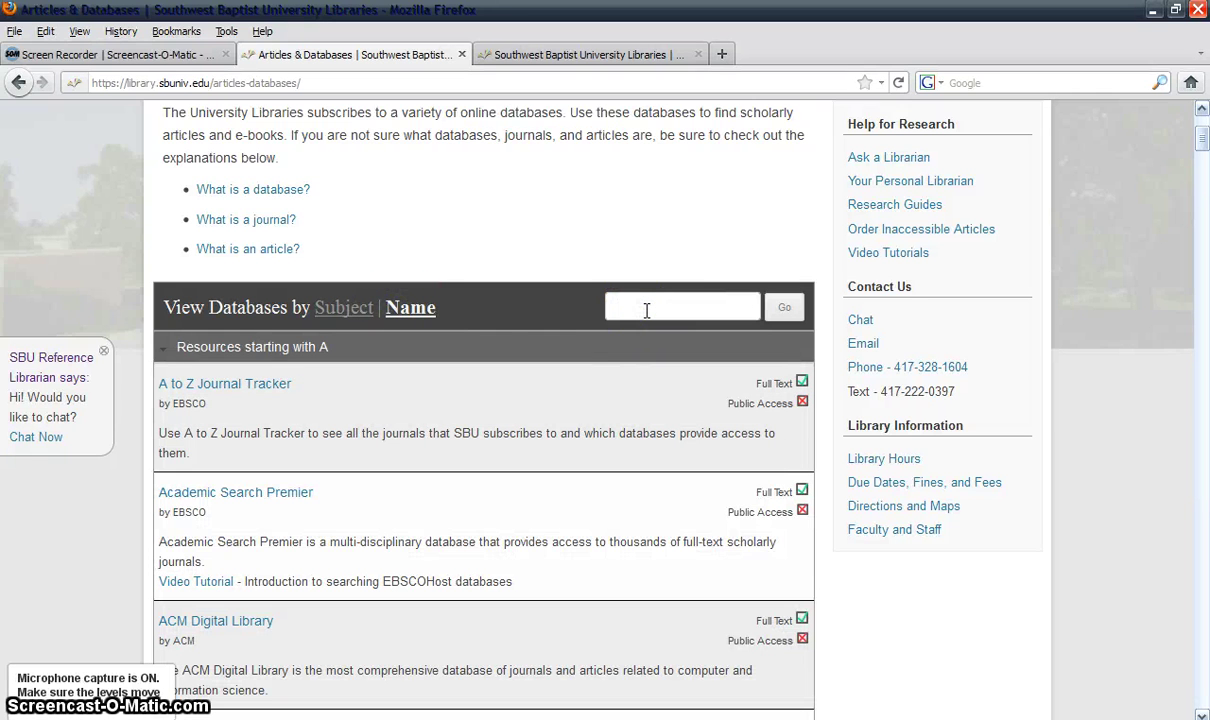
pyautogui.write('worldcat')
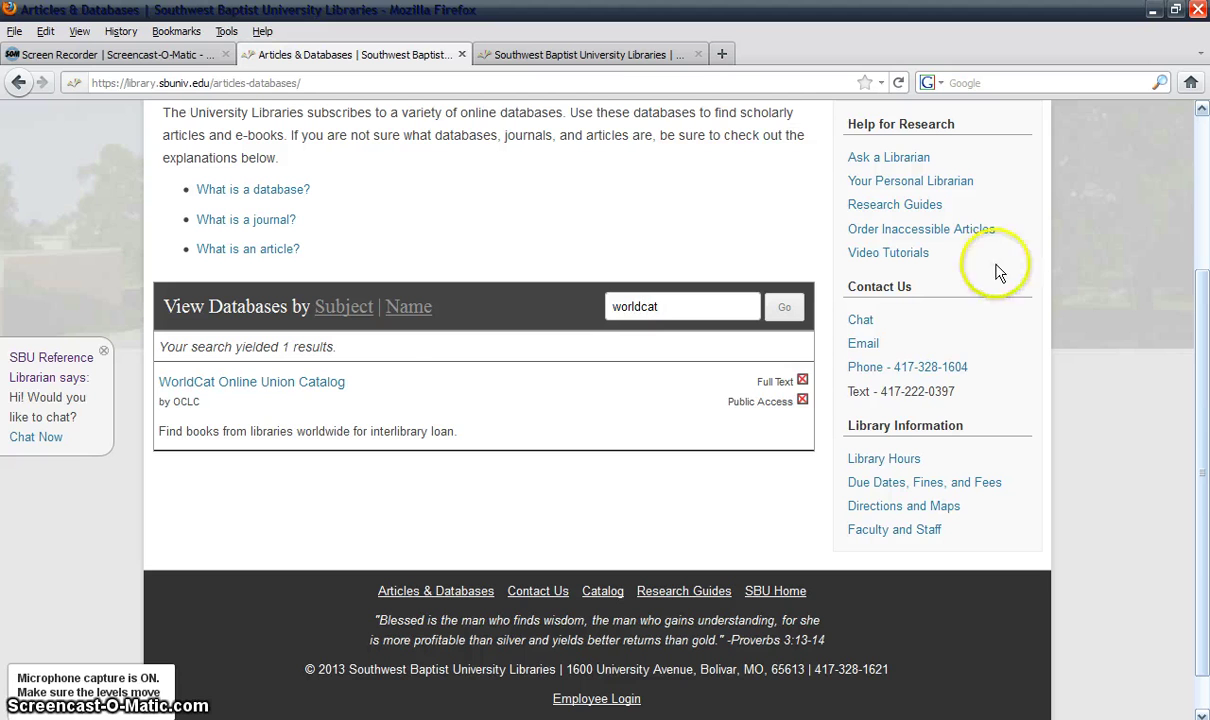
pyautogui.click(339, 386)
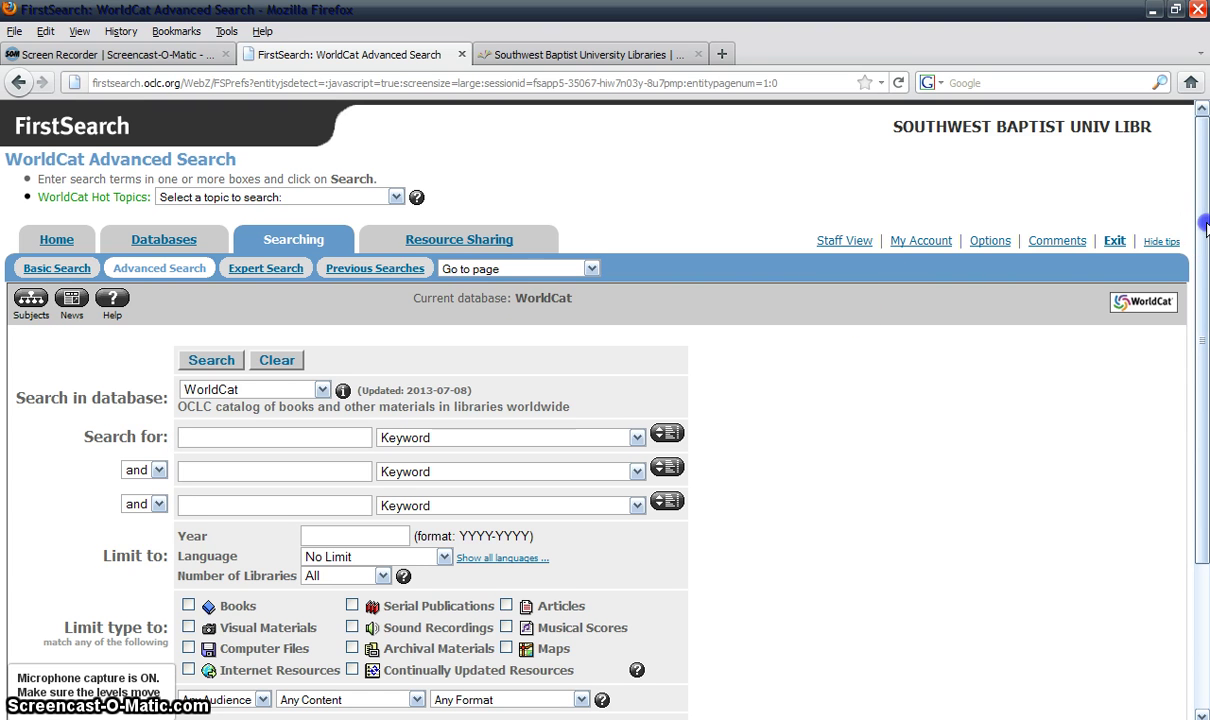
# - Run a WorldCat advanced search for "jane eyre" in the Title field
pyautogui.moveTo(1205, 225); pyautogui.dragTo(1200, 334)
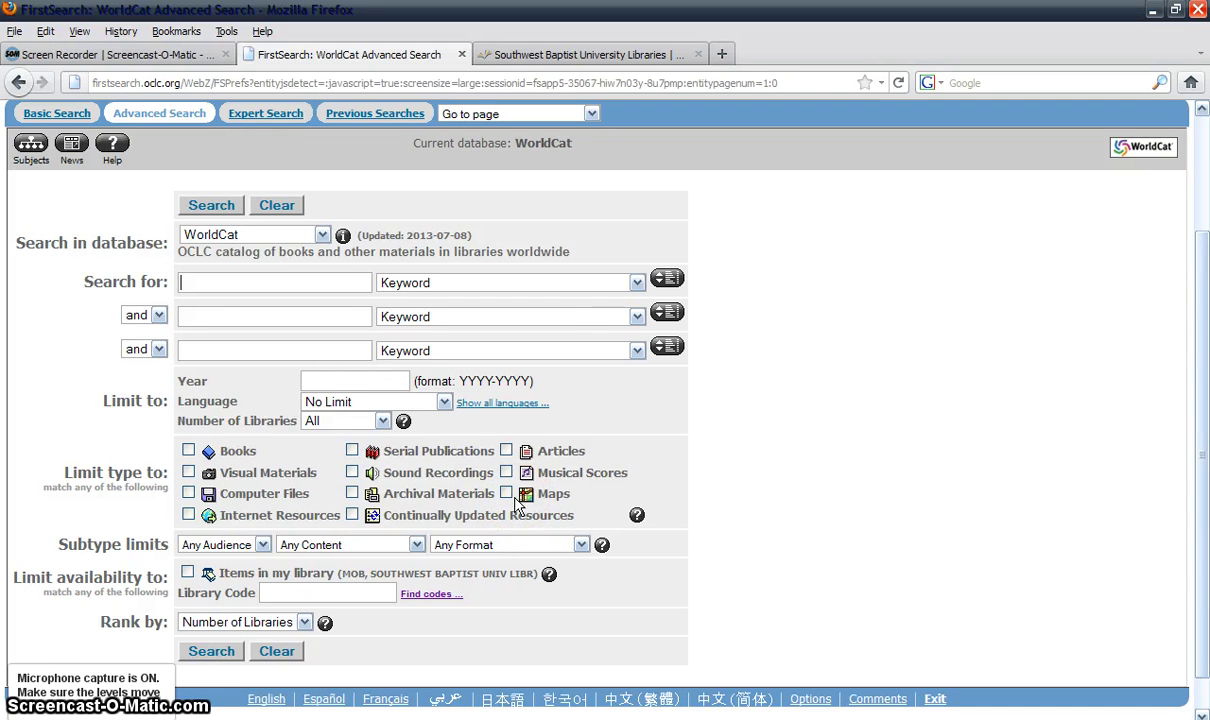
pyautogui.click(576, 283)
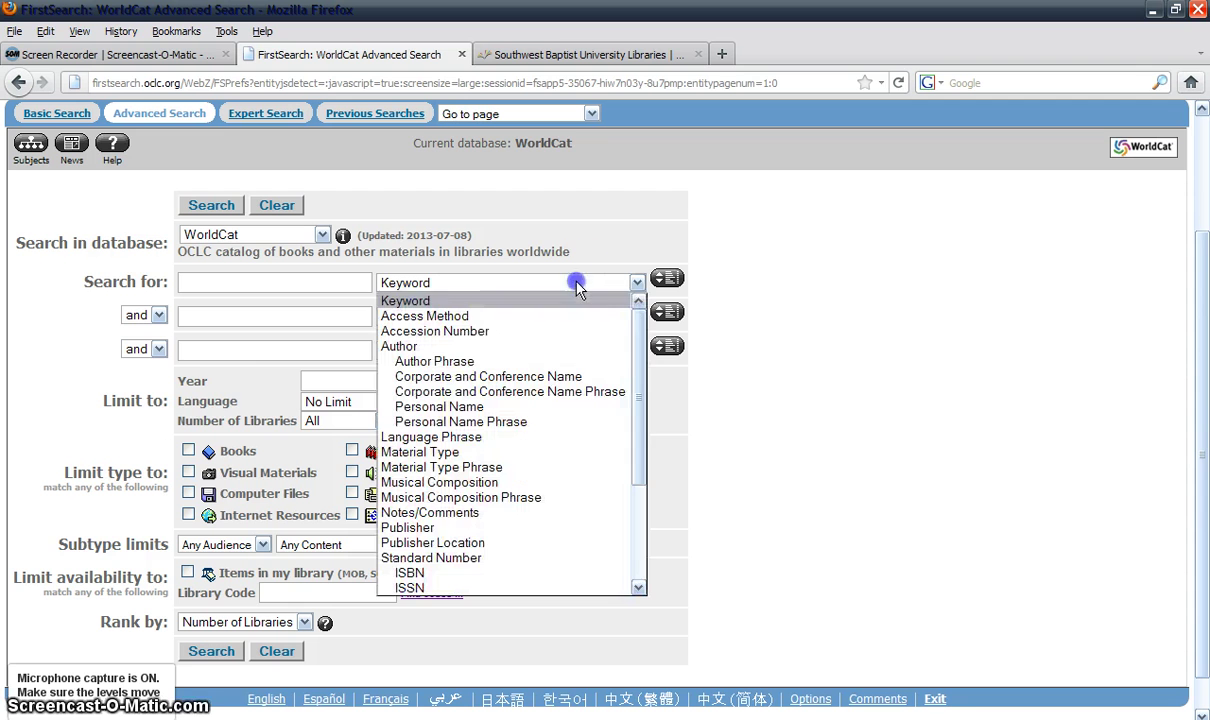
pyautogui.moveTo(626, 343); pyautogui.dragTo(620, 610)
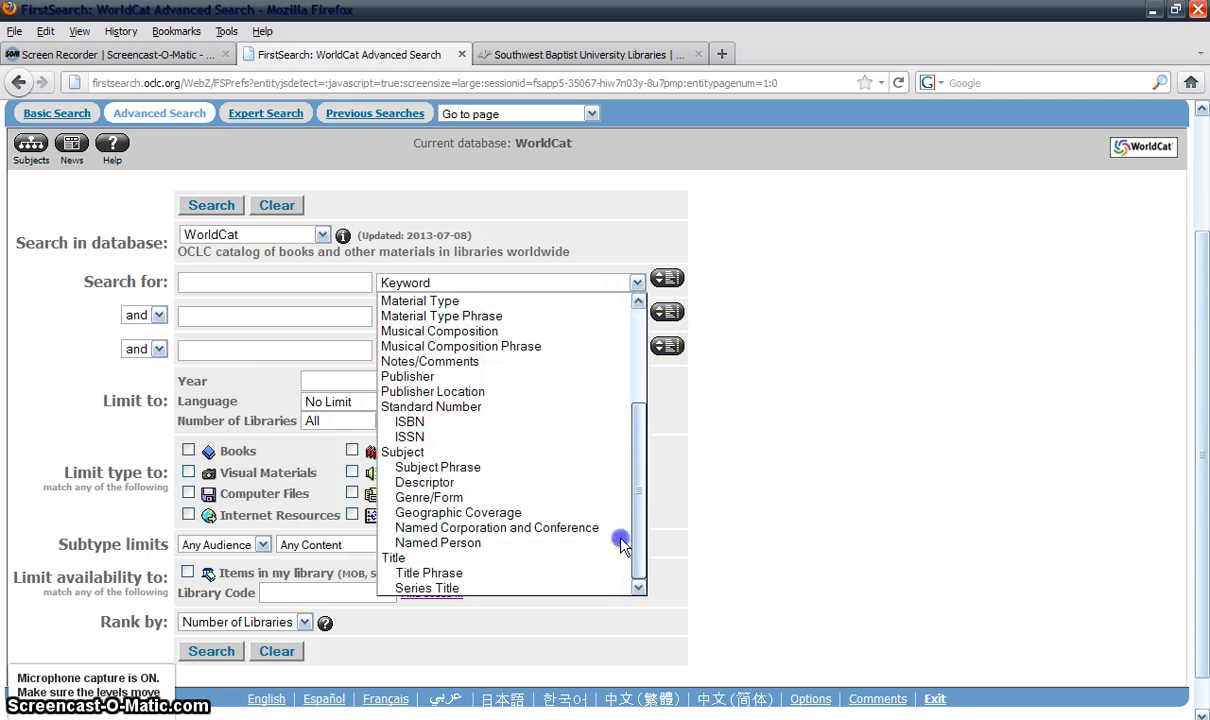
pyautogui.click(442, 559)
pyautogui.click(206, 277)
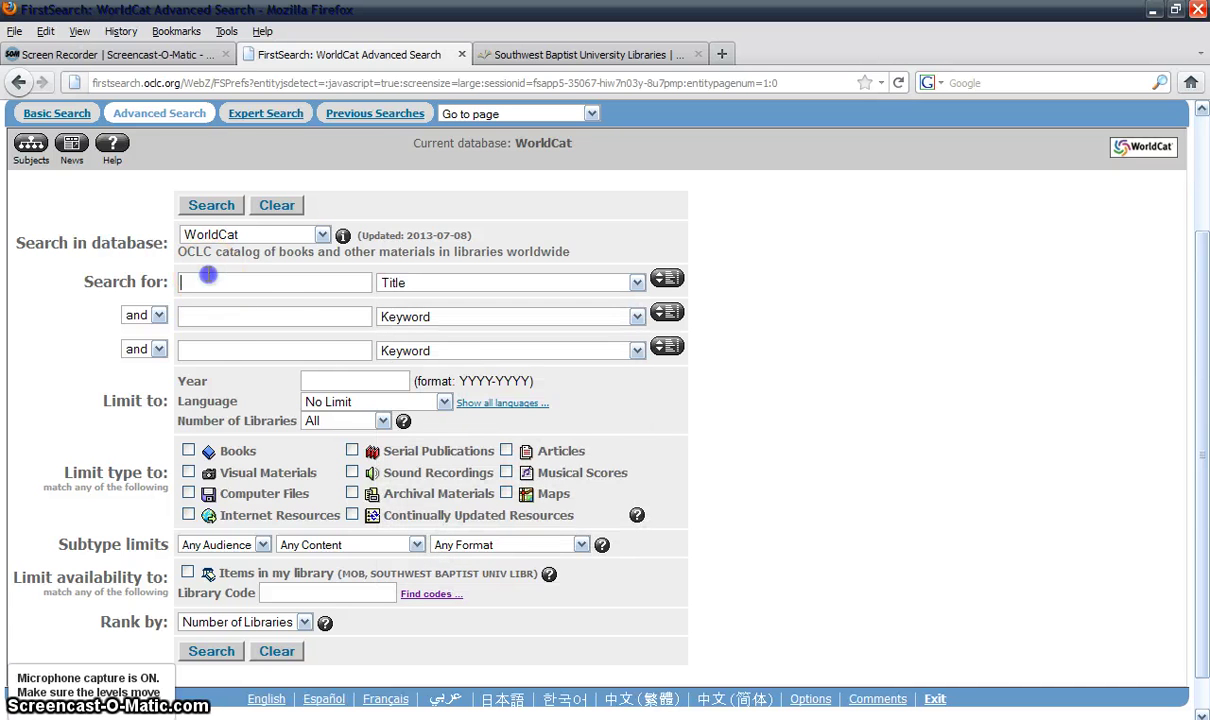
pyautogui.write('jane eyre')
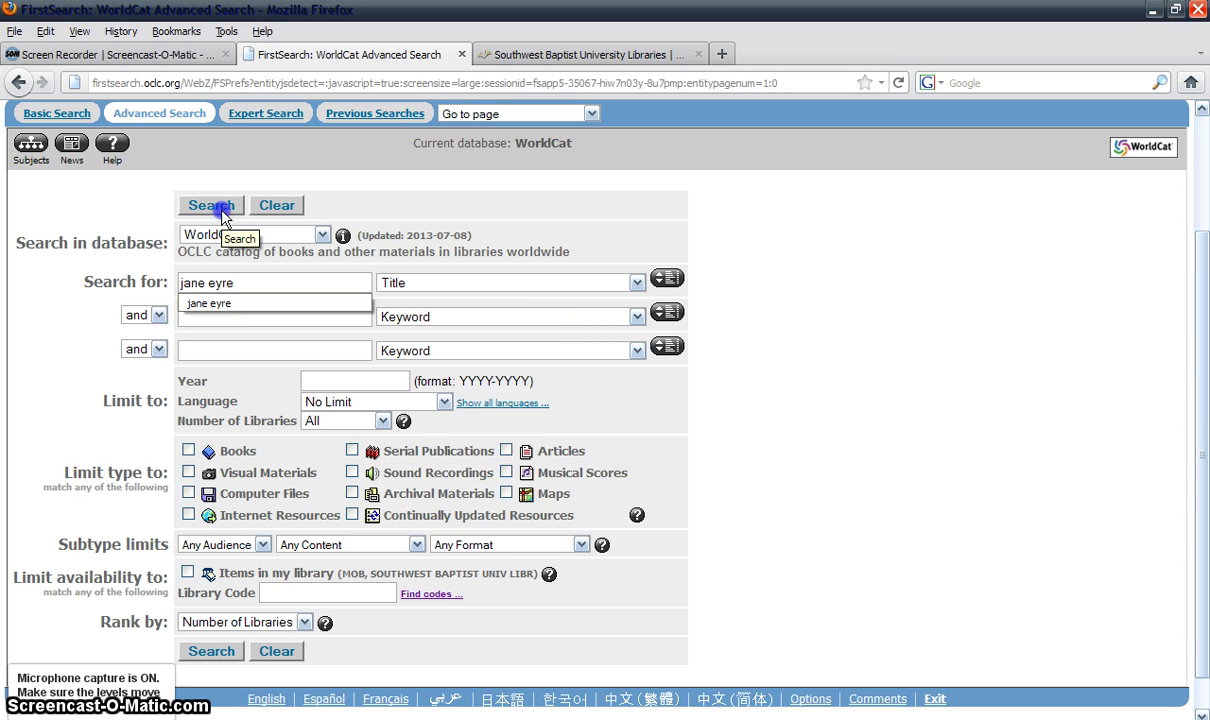
pyautogui.click(221, 210)
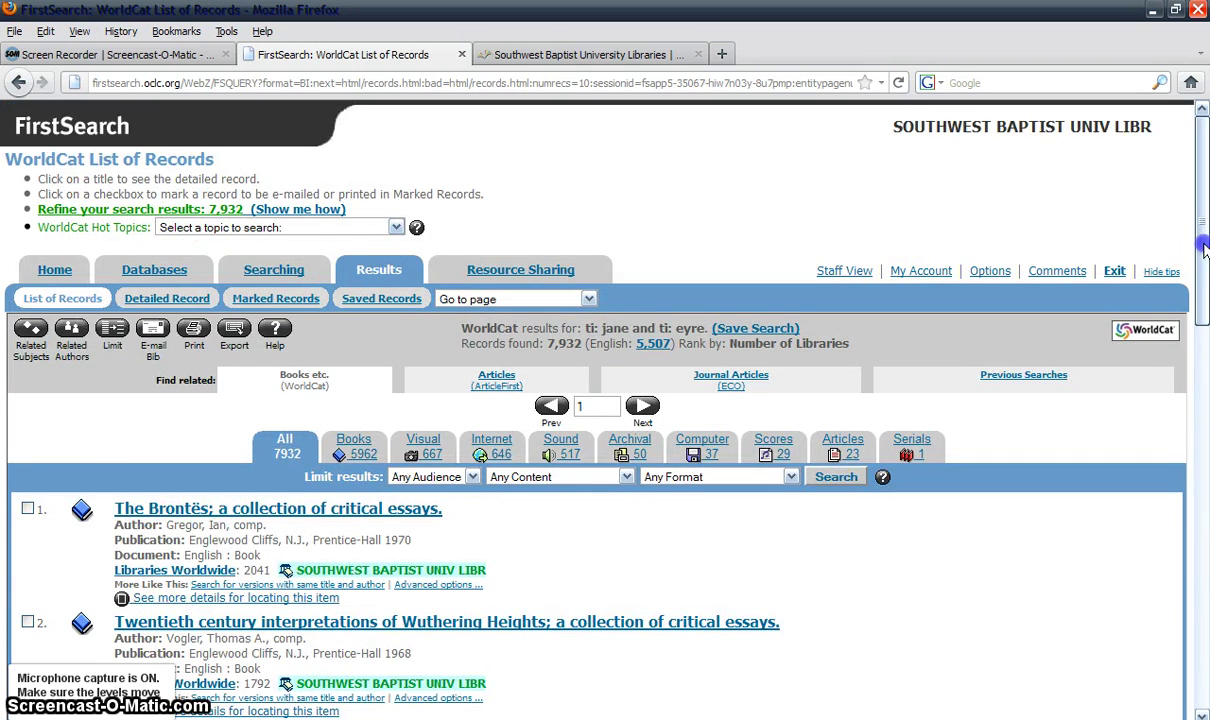
# - Open the record for the 1943 Random House edition of Jane Eyre and bring up its interlibrary loan request form
pyautogui.moveTo(1200, 250); pyautogui.dragTo(1199, 474)
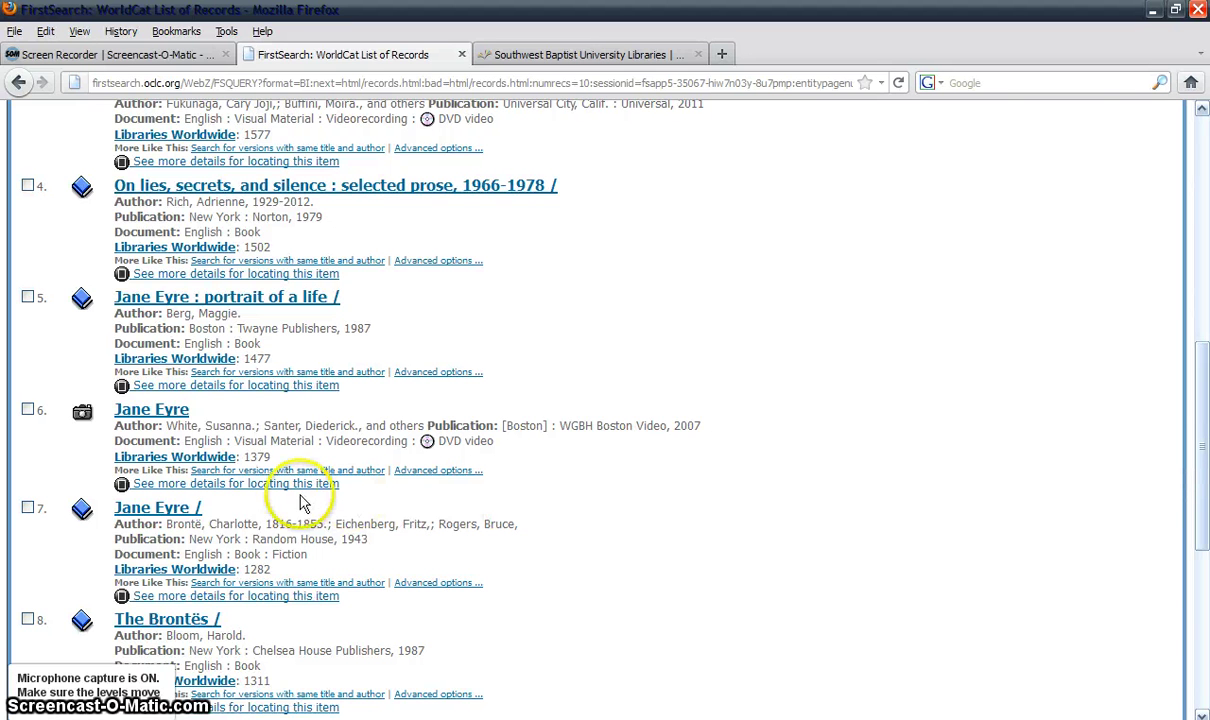
pyautogui.click(136, 512)
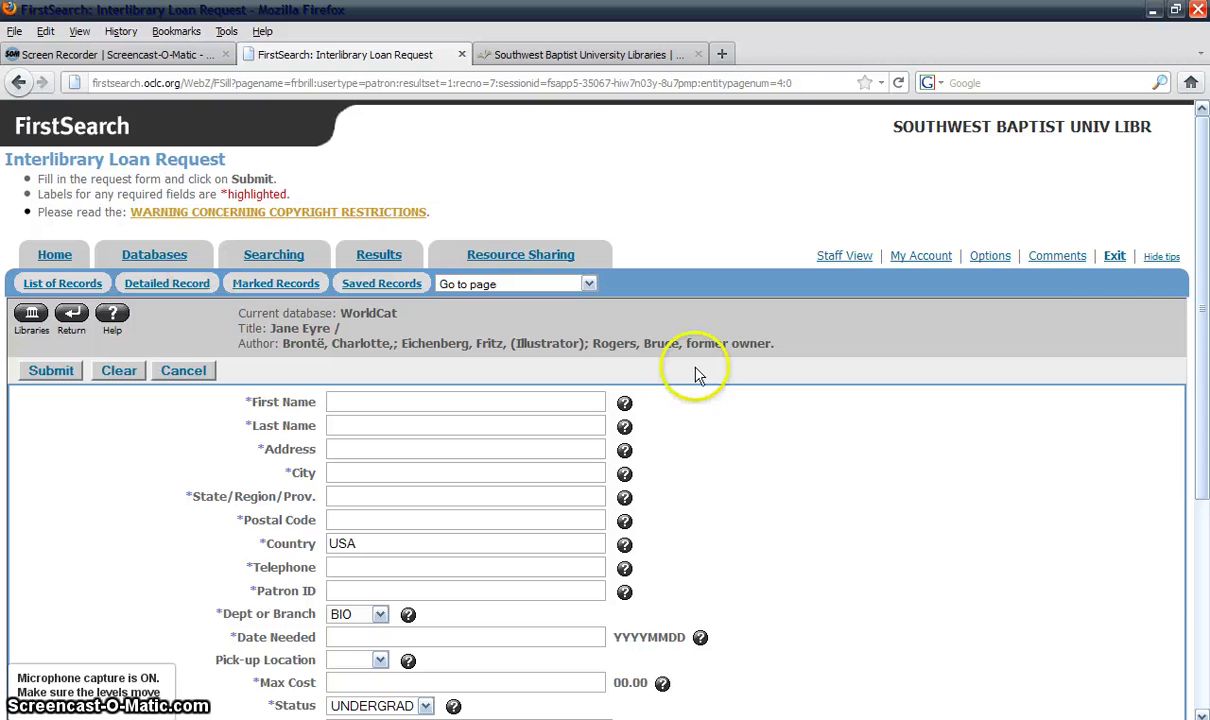
# - Examine the interlibrary loan request form's fields, including Patron ID, Date Needed, Max Cost and the Status options
pyautogui.moveTo(1205, 323); pyautogui.dragTo(1203, 462)
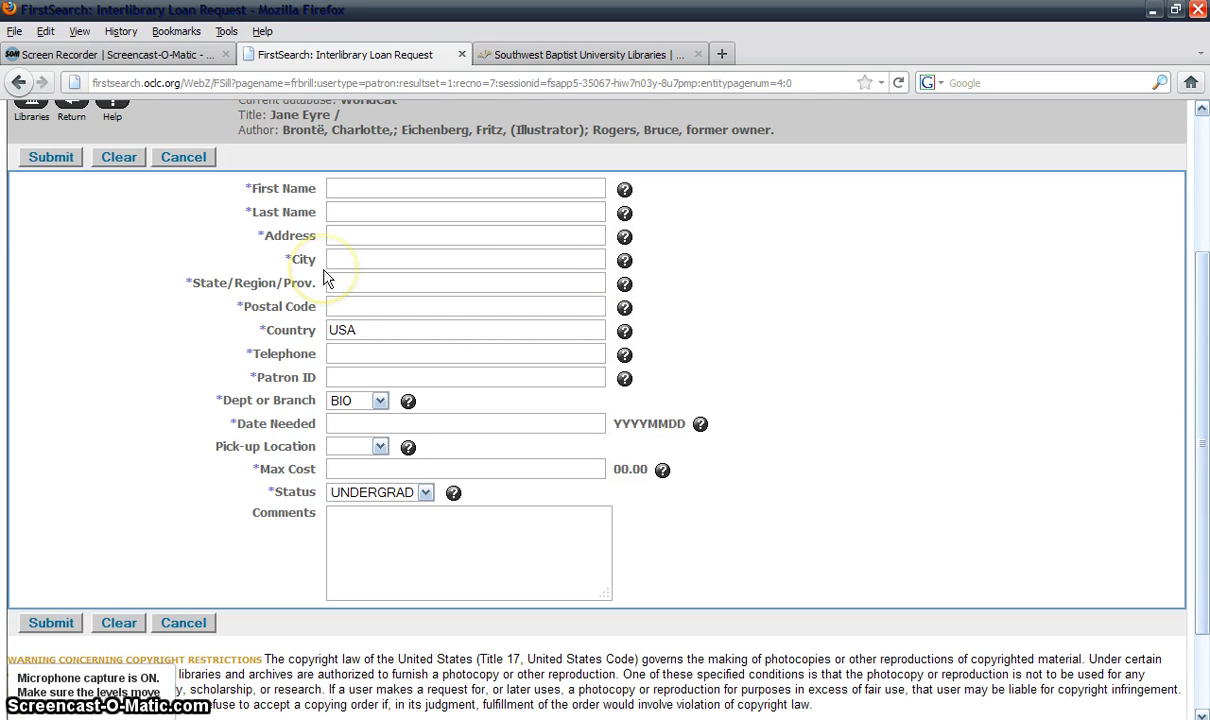
pyautogui.click(351, 384)
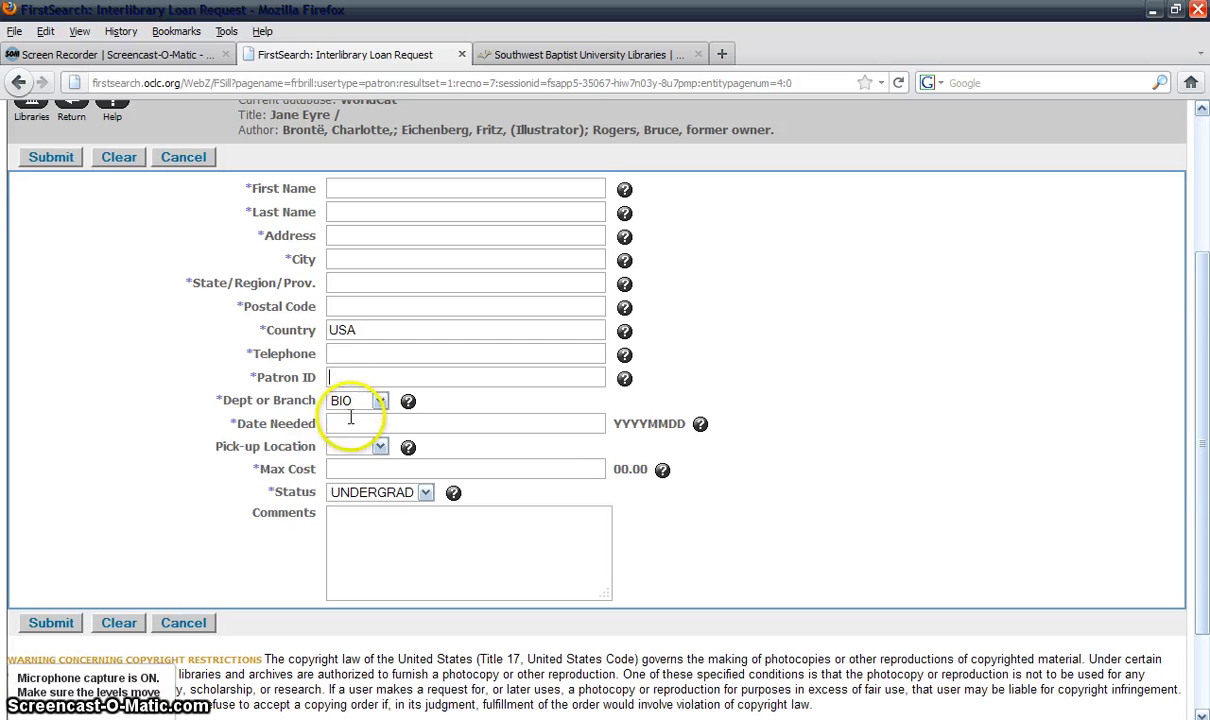
pyautogui.click(351, 422)
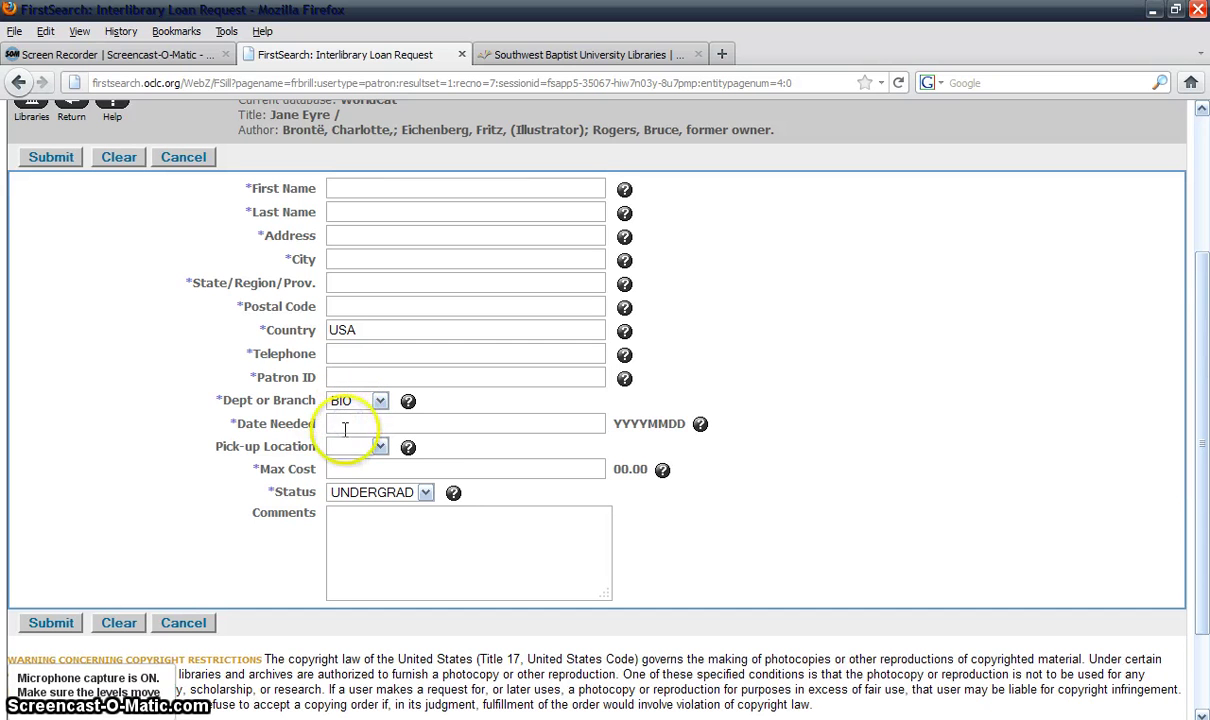
pyautogui.click(339, 465)
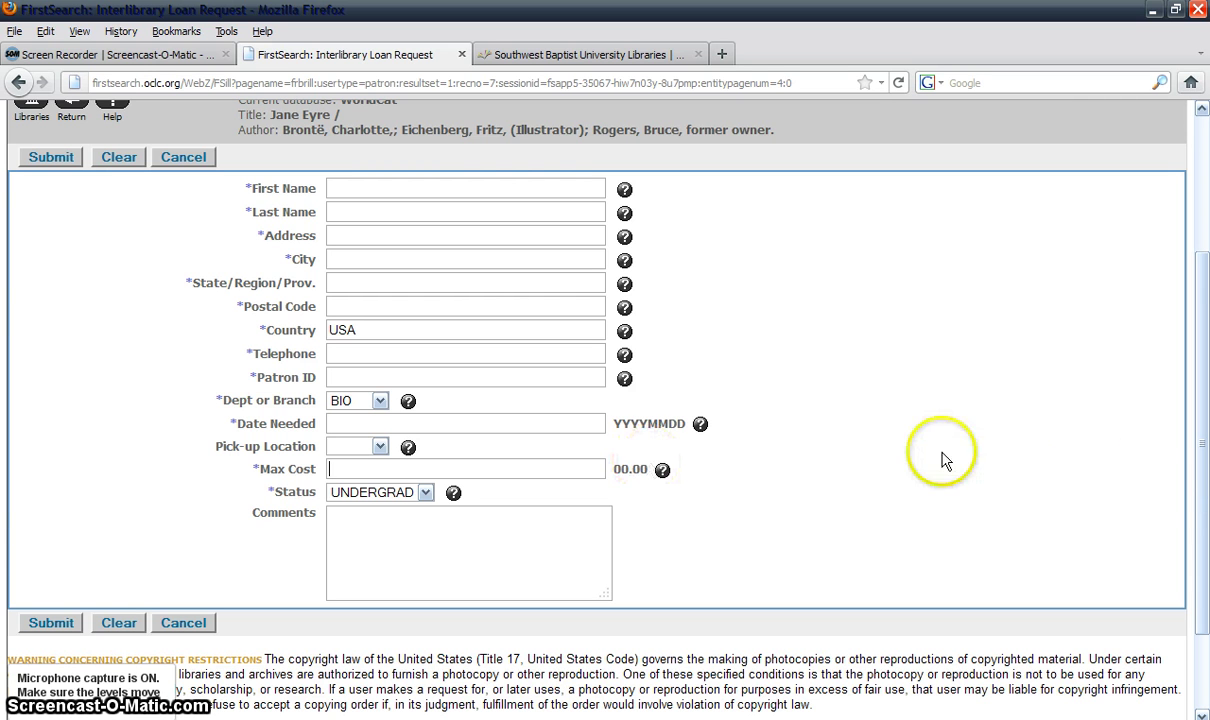
pyautogui.click(1205, 482)
pyautogui.moveTo(1205, 482); pyautogui.dragTo(1190, 532)
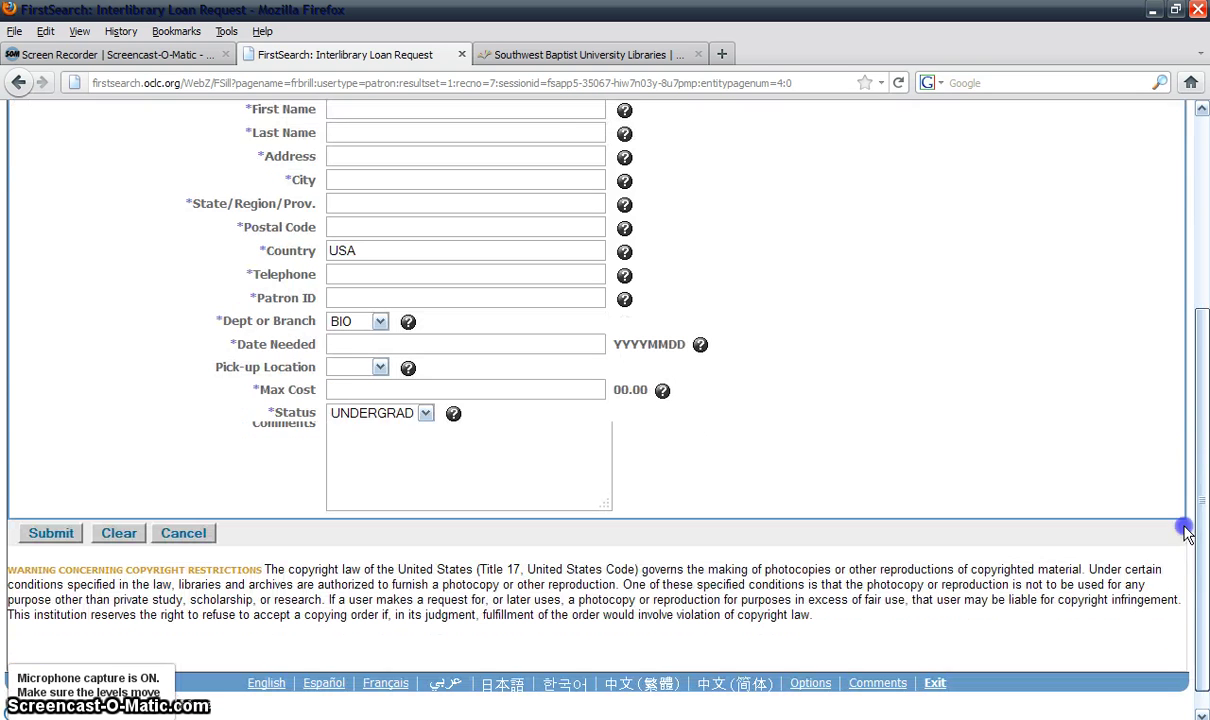
pyautogui.click(400, 388)
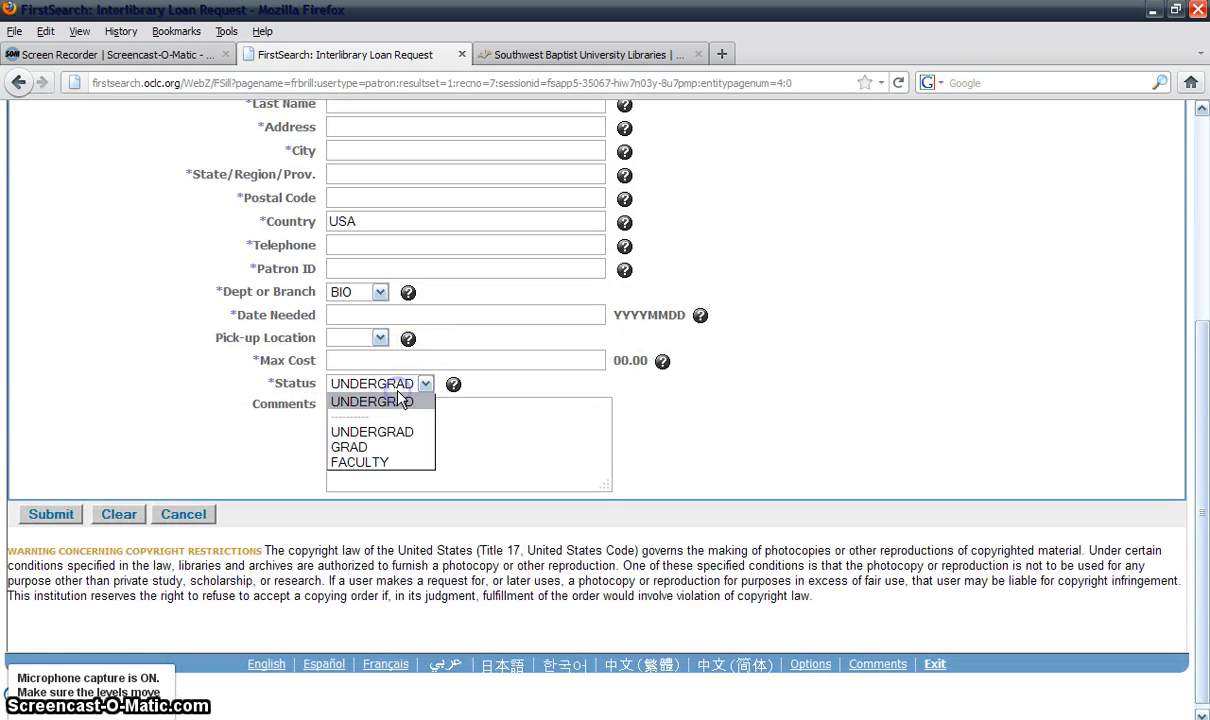
pyautogui.click(398, 395)
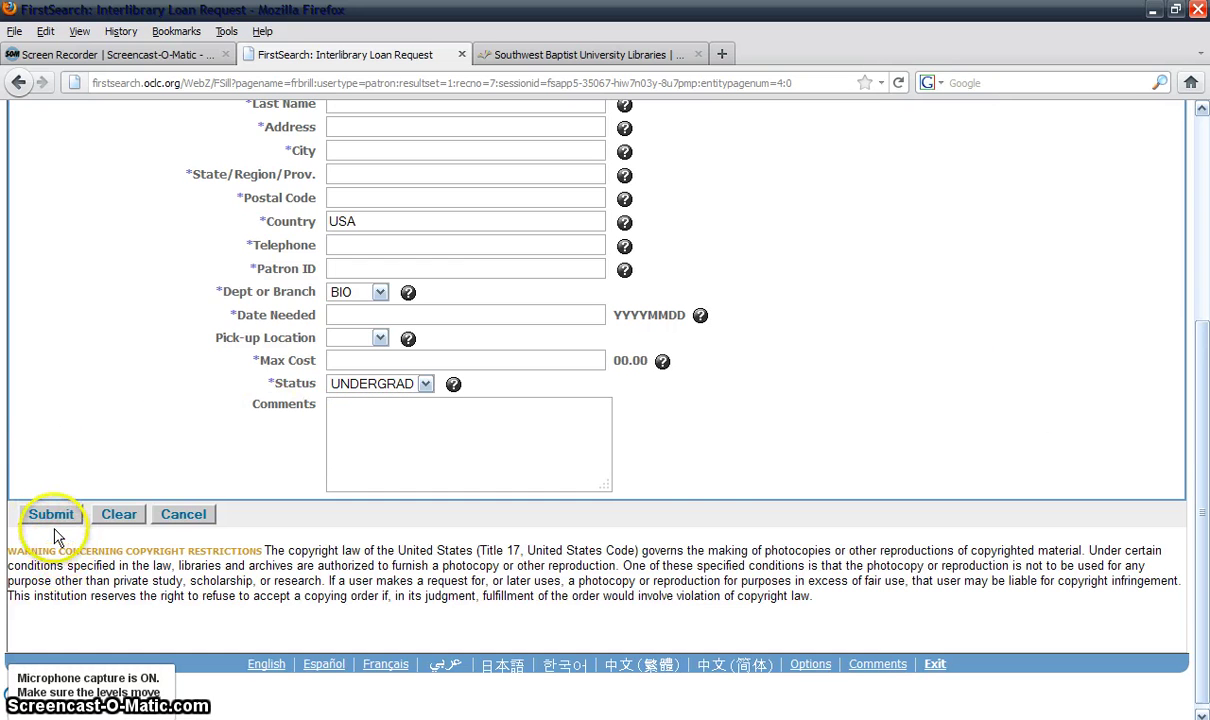
pyautogui.moveTo(1196, 615); pyautogui.dragTo(1203, 308)
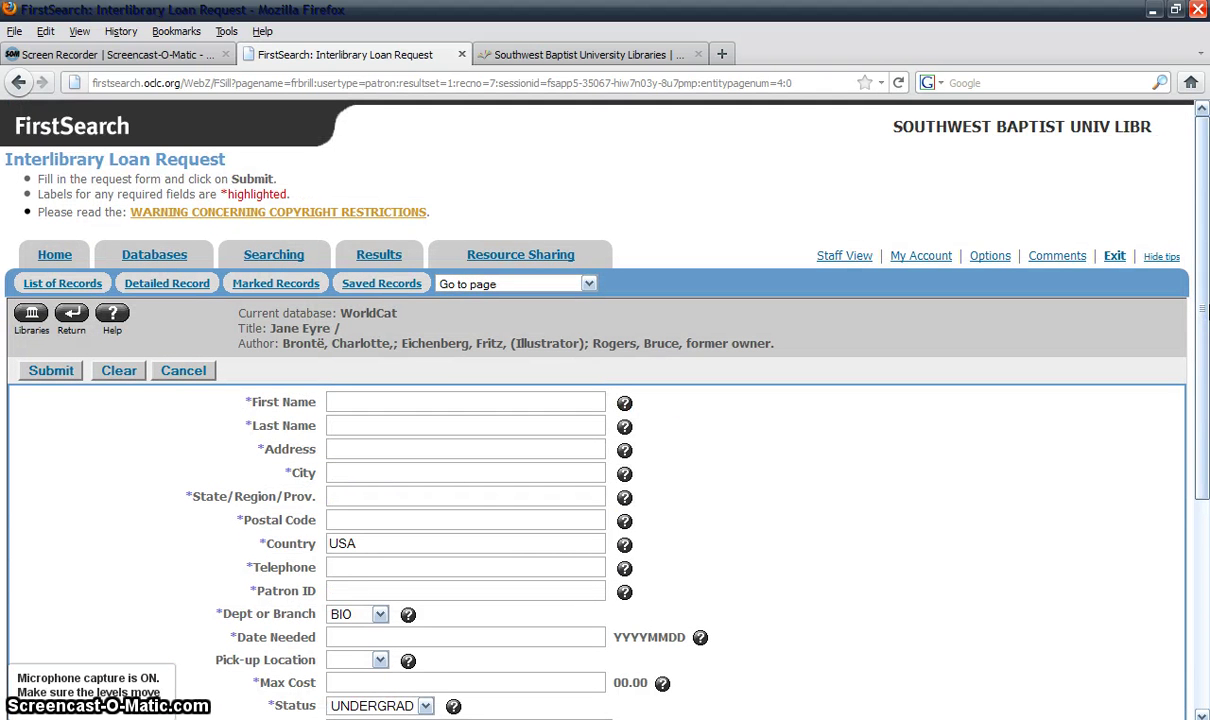
# - Return to the library website, open its Interlibrary Loan service page, and open the ILL Request Form
pyautogui.click(623, 52)
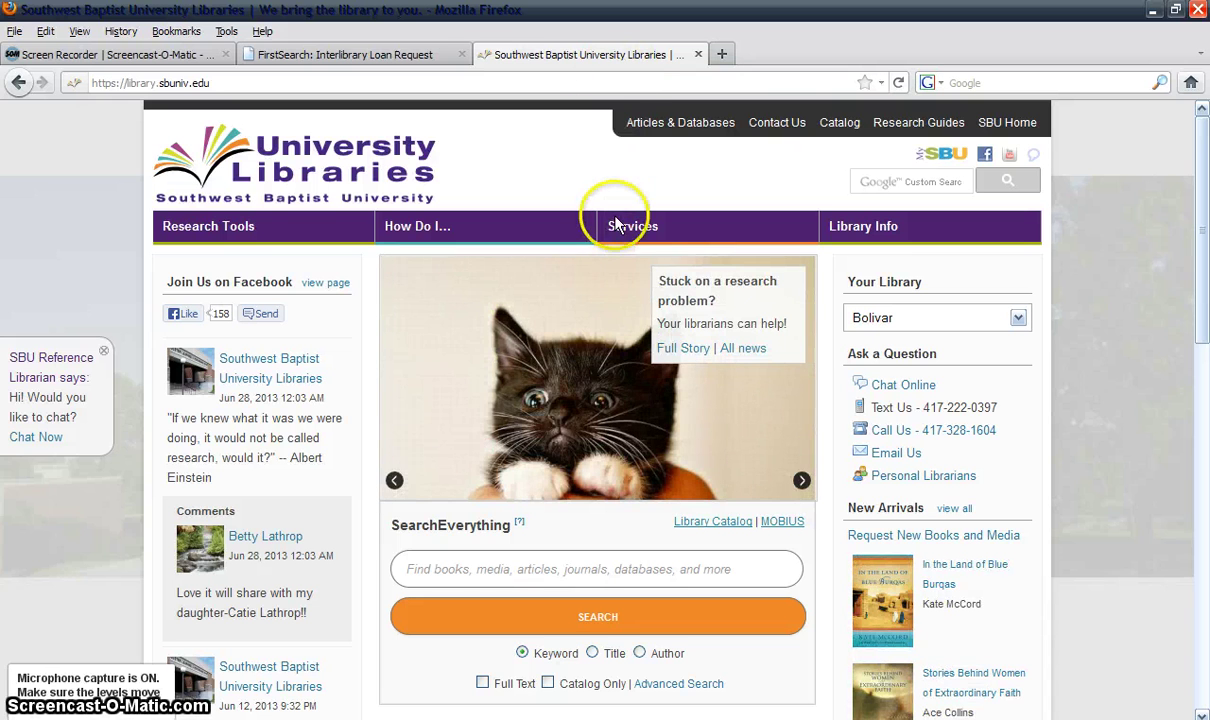
pyautogui.moveTo(616, 224)
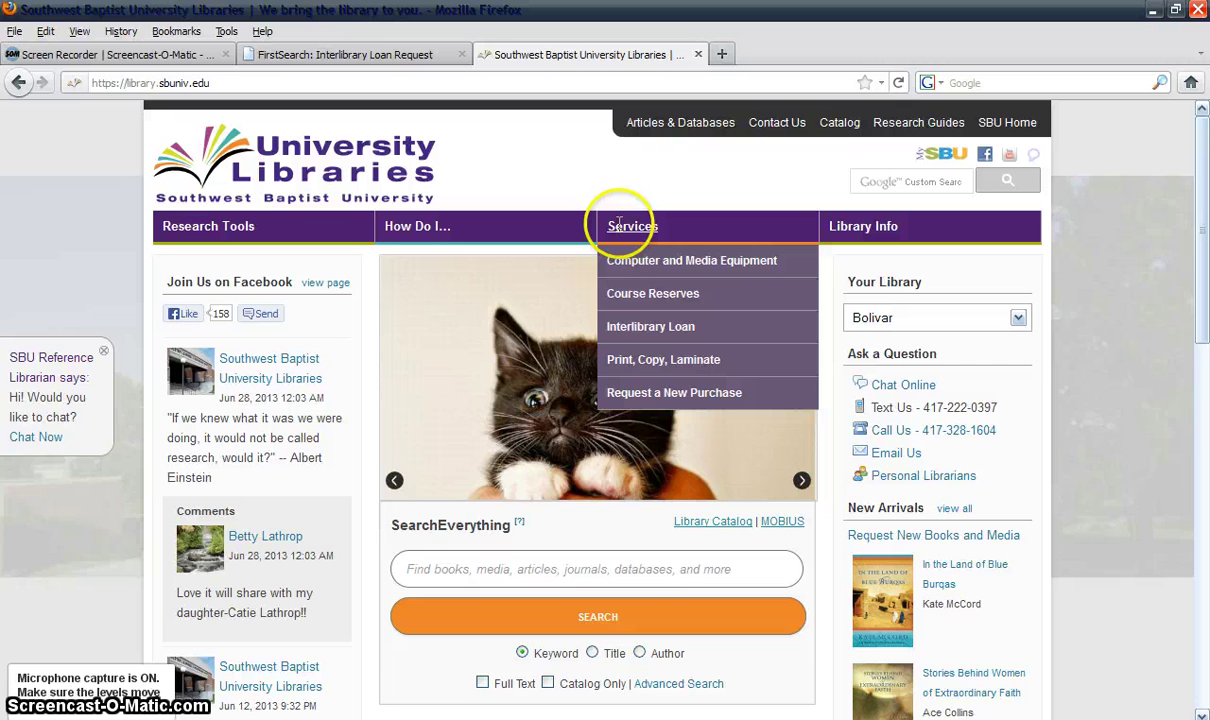
pyautogui.click(623, 326)
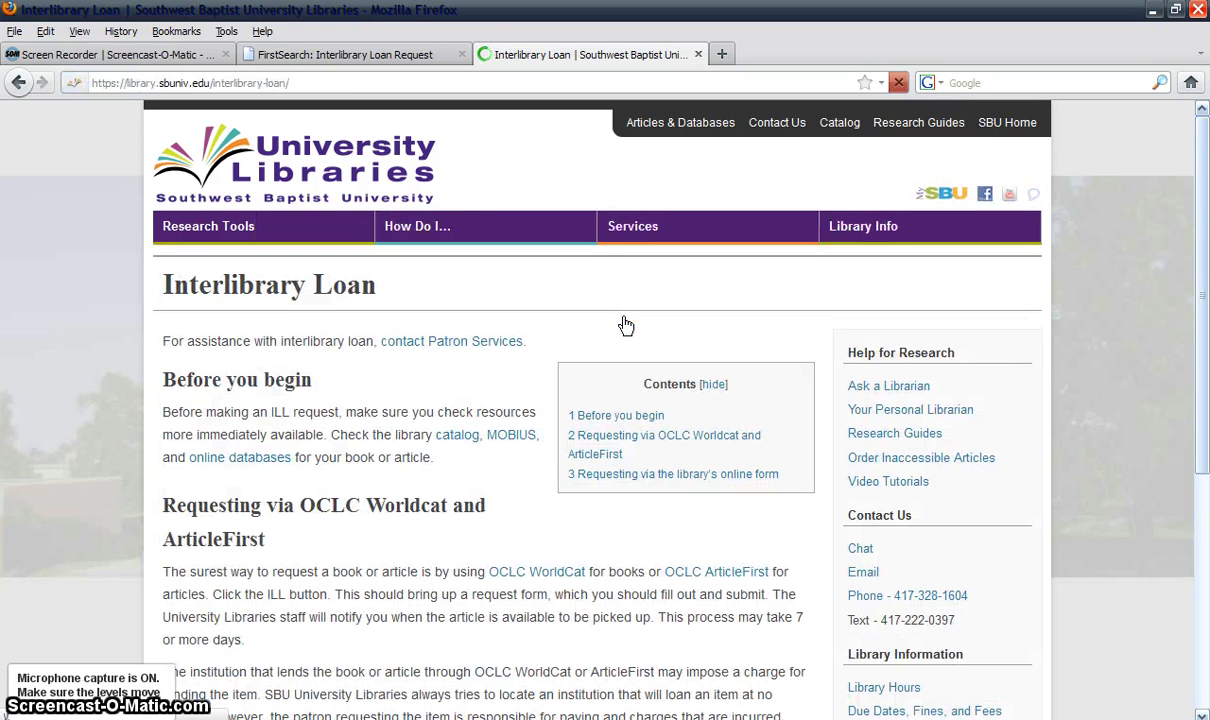
pyautogui.scroll(-1, 1205, 205)
pyautogui.moveTo(1205, 205); pyautogui.dragTo(1178, 464)
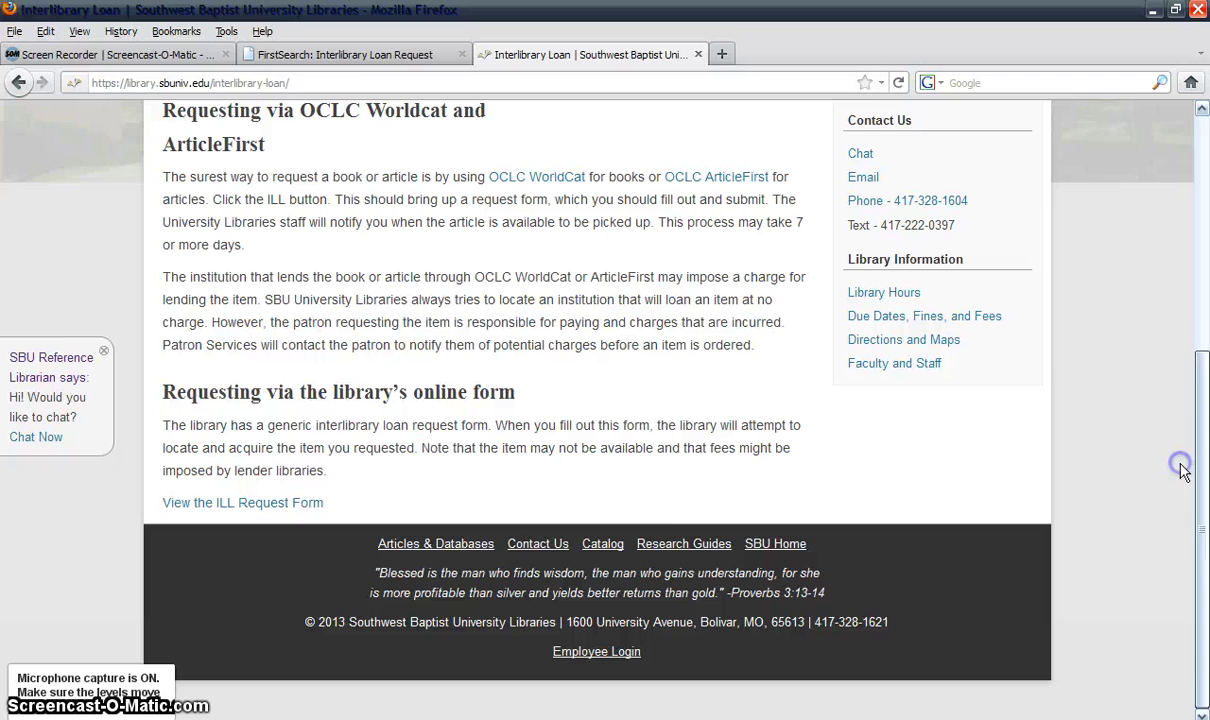
pyautogui.click(272, 505)
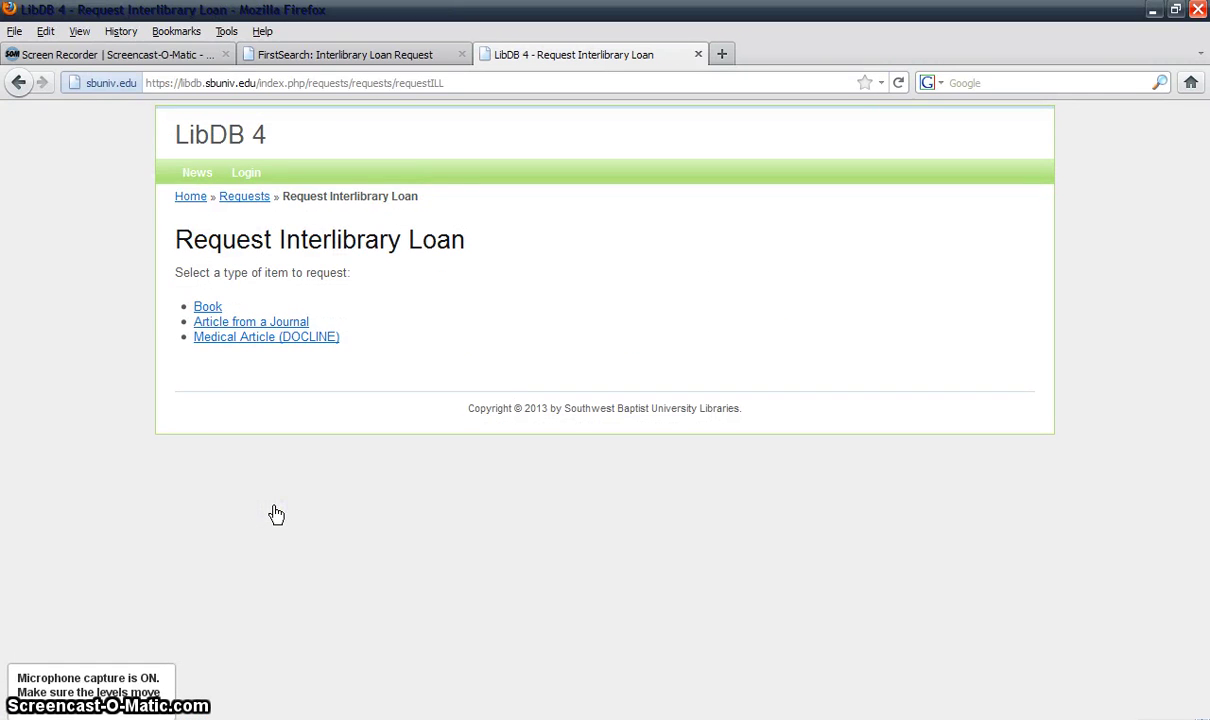
# - Choose Book as the item type to request and review the fields of the book interlibrary loan form
pyautogui.click(208, 307)
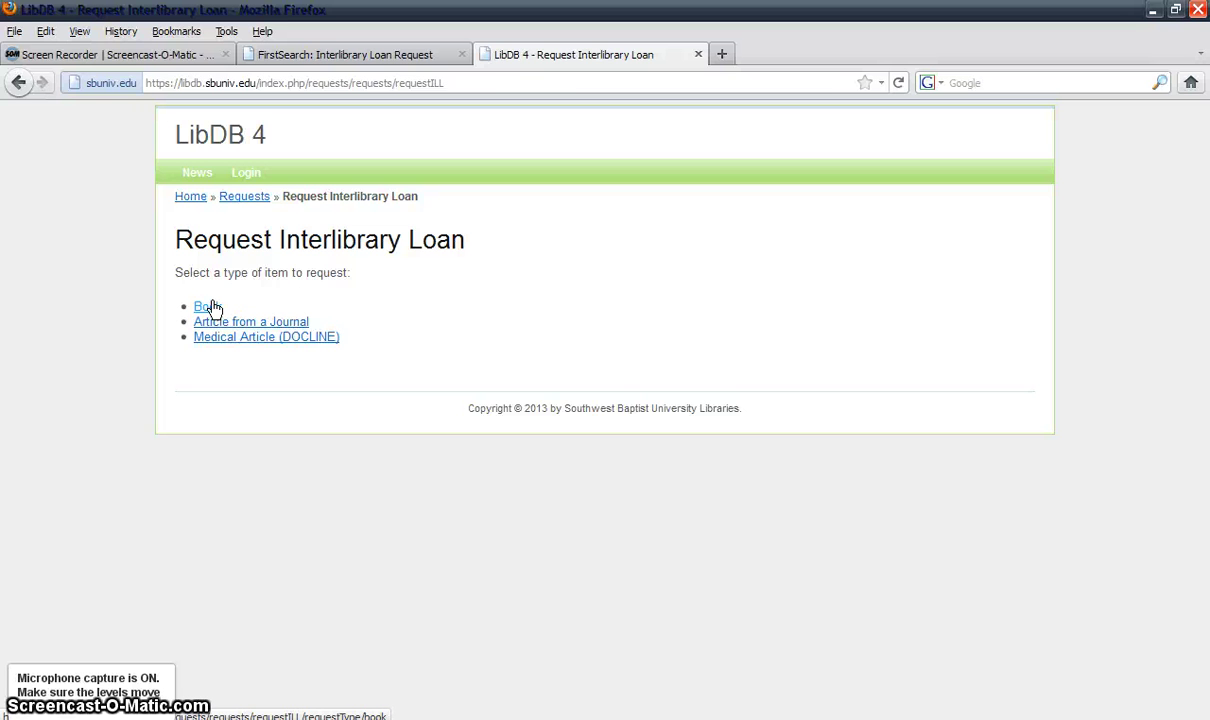
pyautogui.click(210, 307)
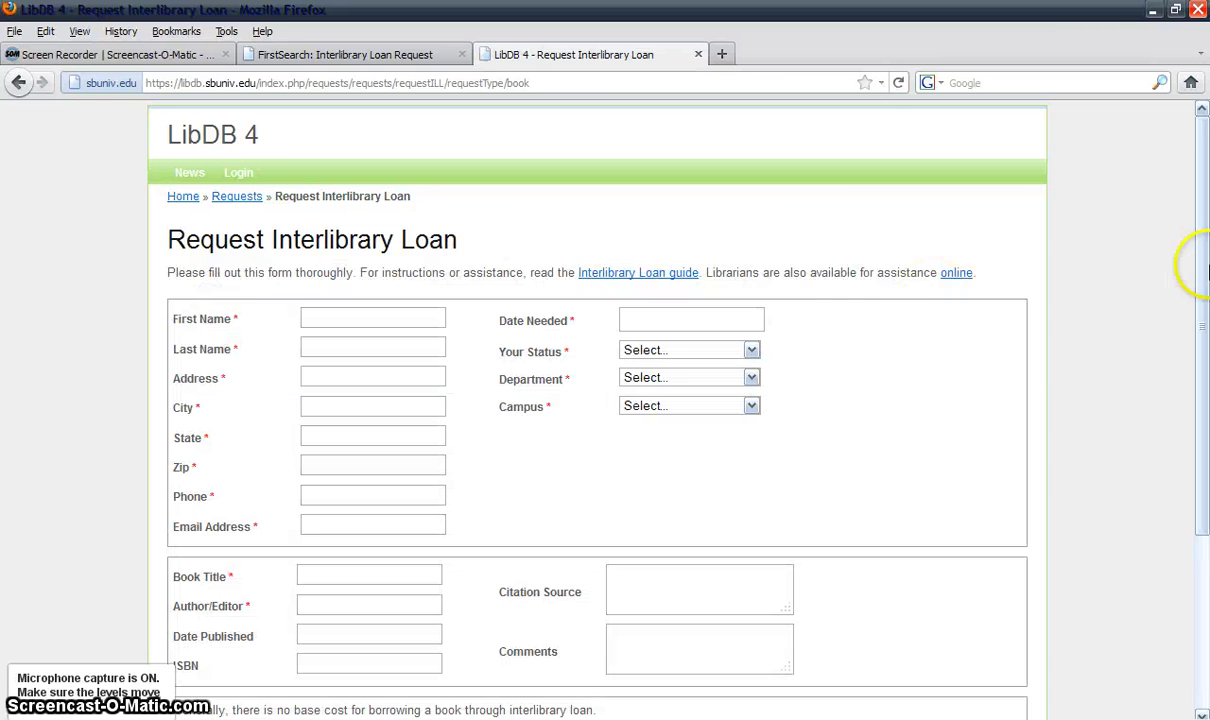
pyautogui.moveTo(1205, 258); pyautogui.dragTo(1155, 397)
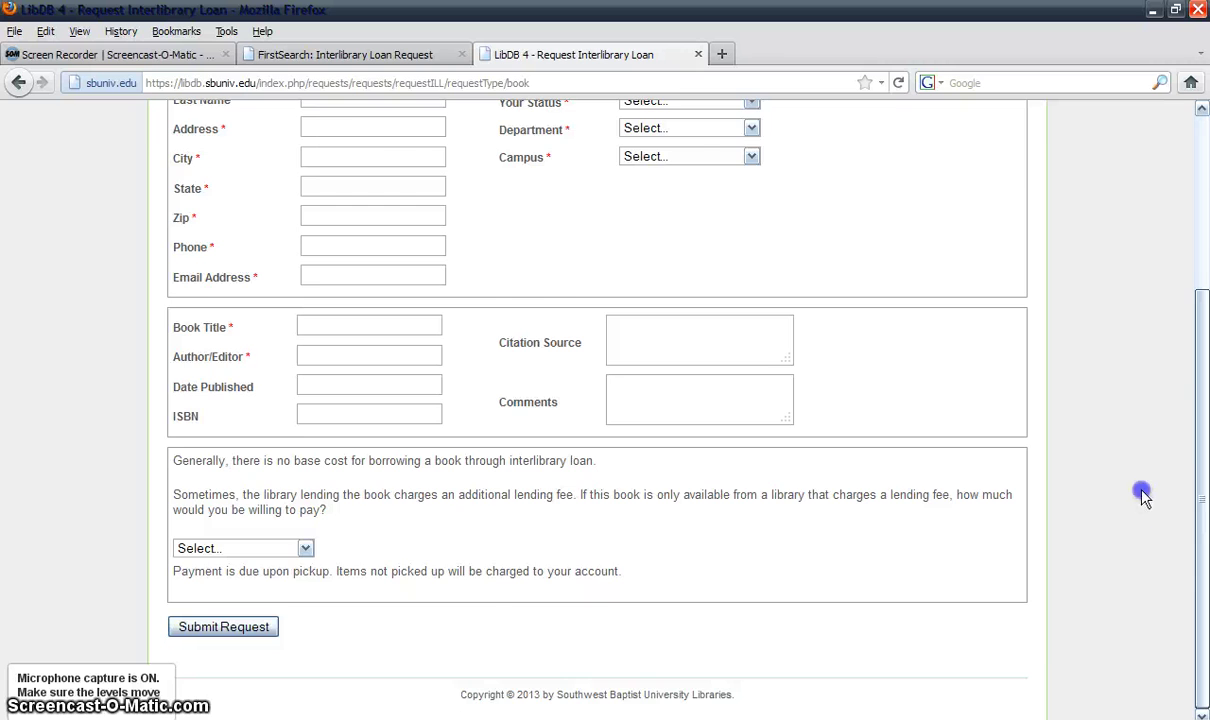
pyautogui.scroll(4, 1142, 491)
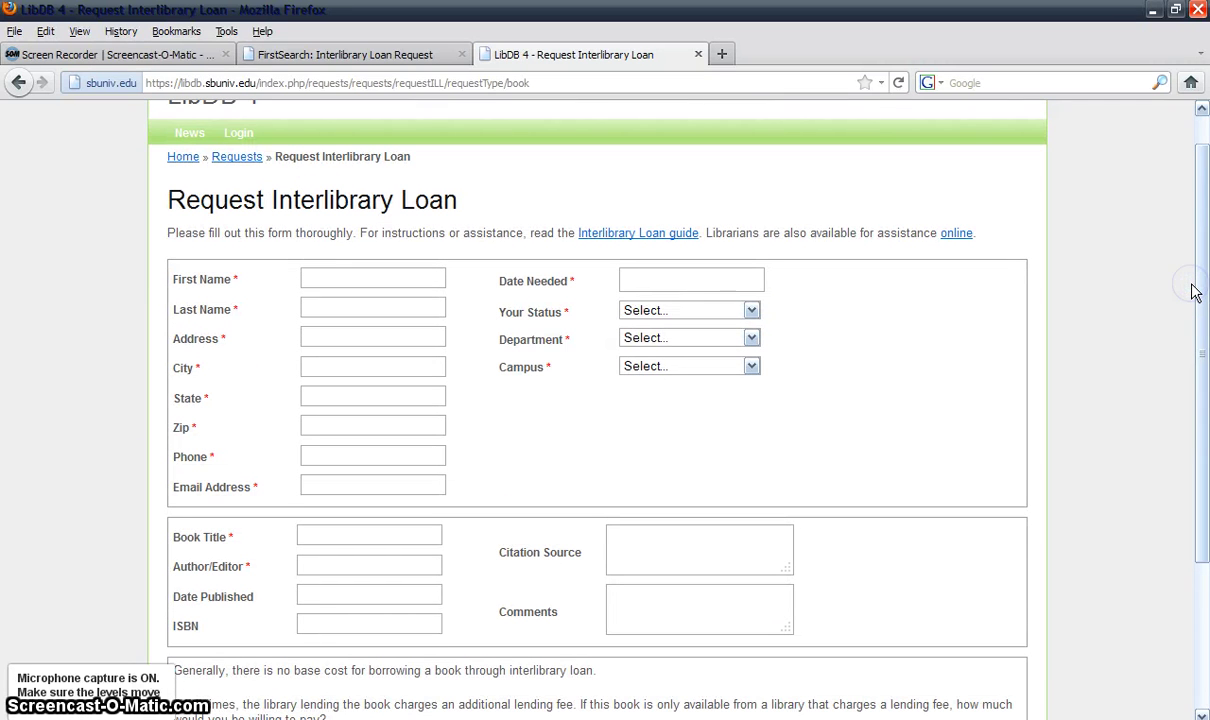